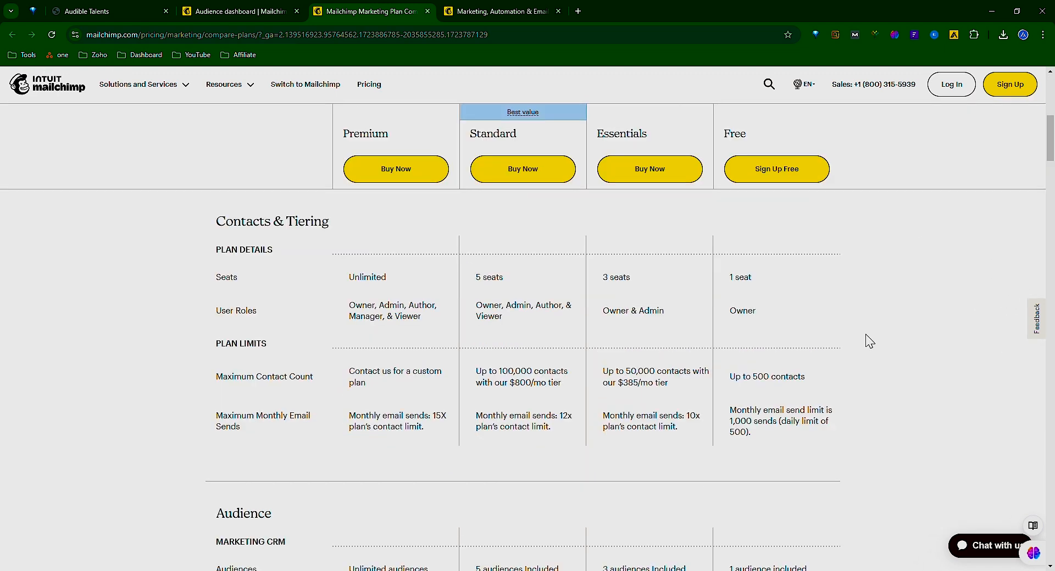
Examine the plan comparison for pricing, contact and sending limits, audience features and design features across all four plans.
{"action": "scroll", "coordinate": [879, 338], "scroll_direction": "up", "scroll_amount": 4}
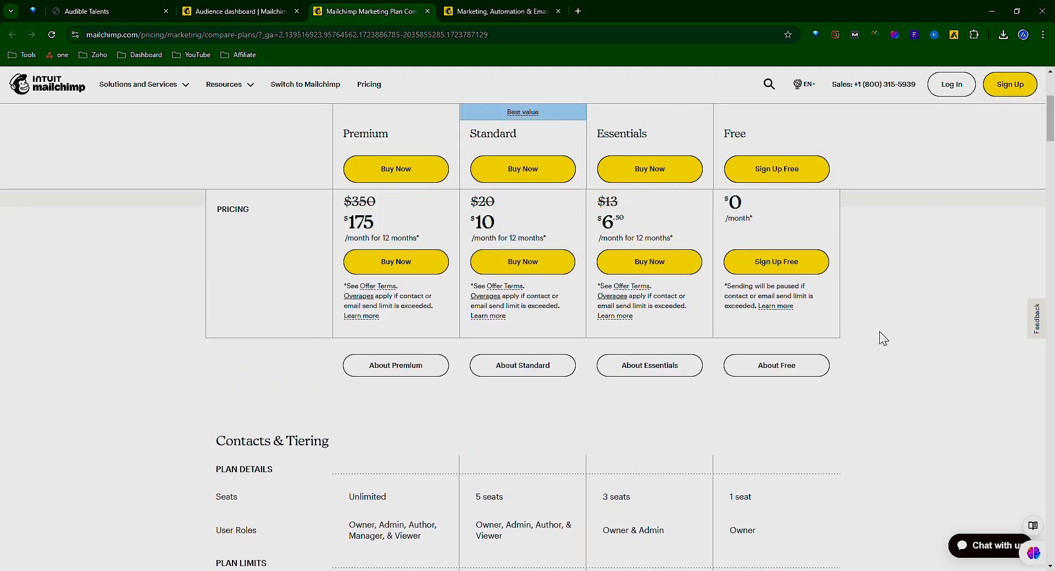
{"action": "scroll", "coordinate": [884, 340], "scroll_direction": "down", "scroll_amount": 3}
{"action": "scroll", "coordinate": [892, 345], "scroll_direction": "down", "scroll_amount": 1}
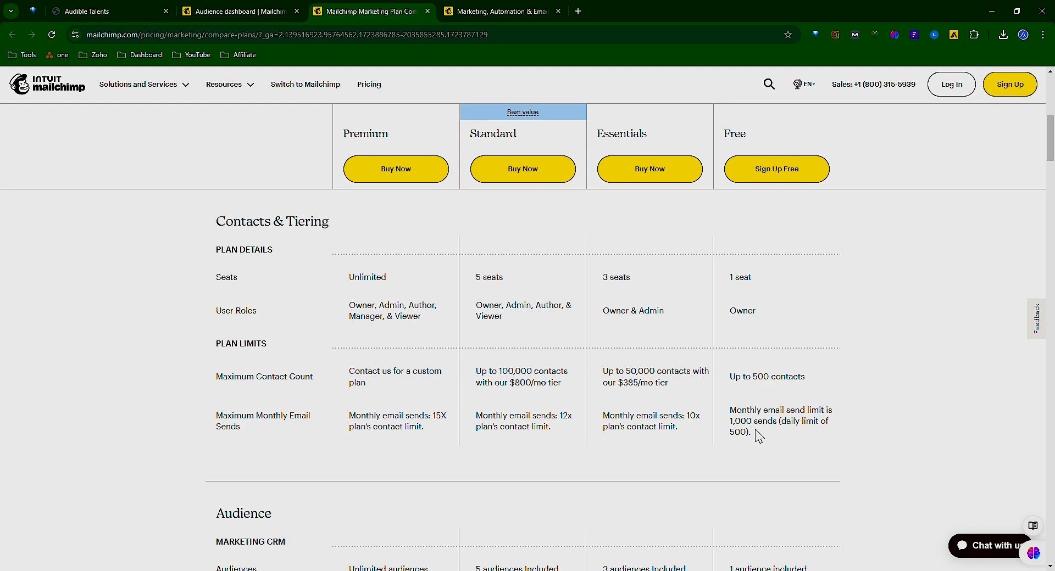
{"action": "scroll", "coordinate": [813, 432], "scroll_direction": "down", "scroll_amount": 5}
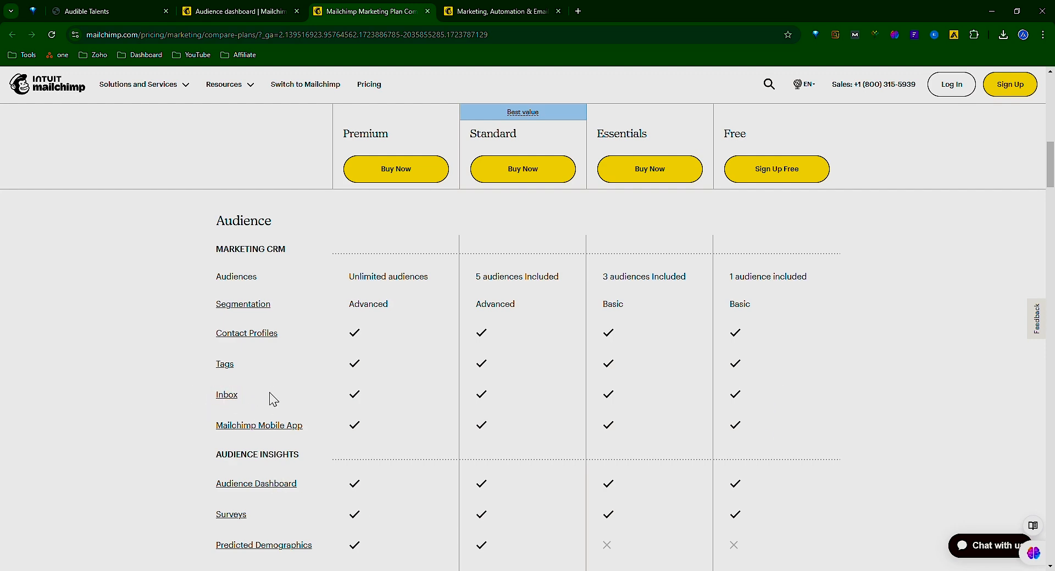
{"action": "scroll", "coordinate": [820, 405], "scroll_direction": "down", "scroll_amount": 1}
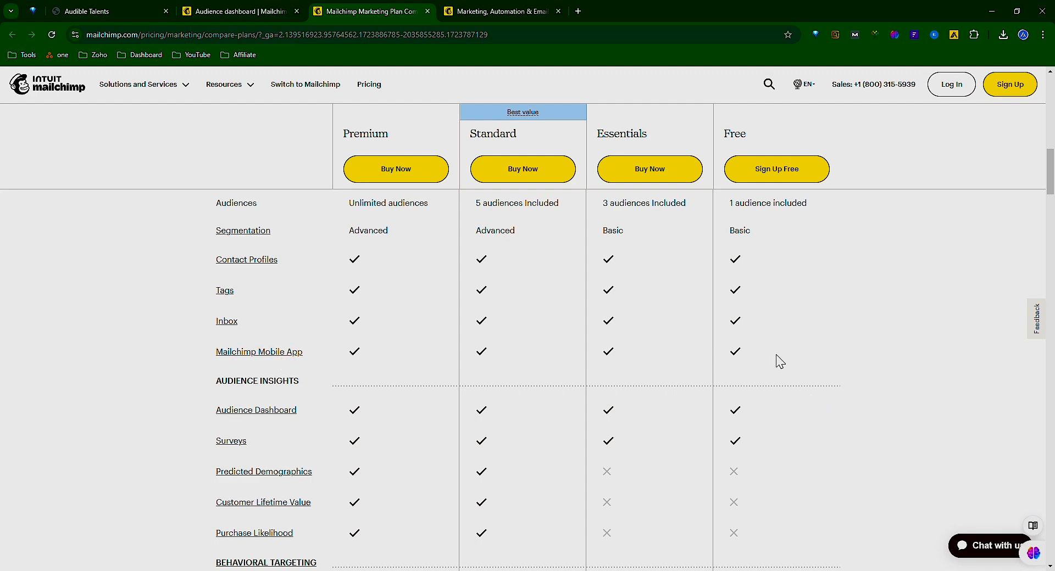
{"action": "scroll", "coordinate": [780, 361], "scroll_direction": "down", "scroll_amount": 2}
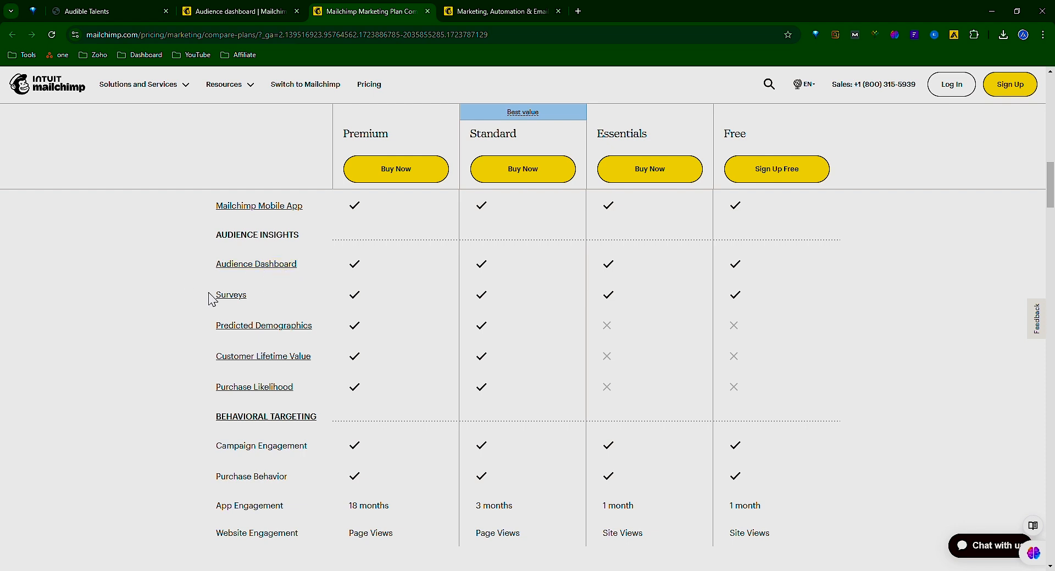
{"action": "scroll", "coordinate": [874, 388], "scroll_direction": "down", "scroll_amount": 3}
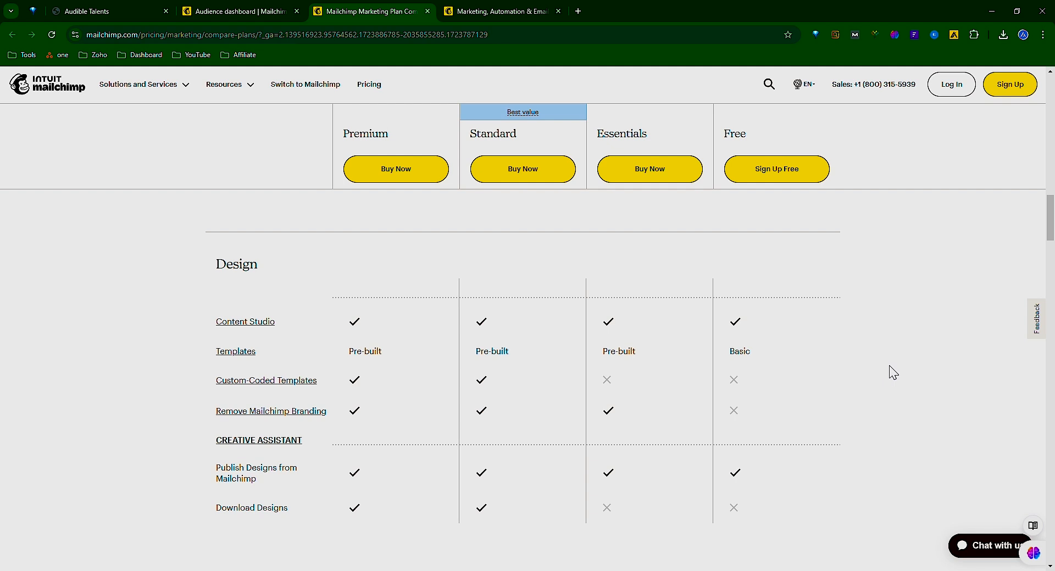
{"action": "scroll", "coordinate": [893, 373], "scroll_direction": "down", "scroll_amount": 1}
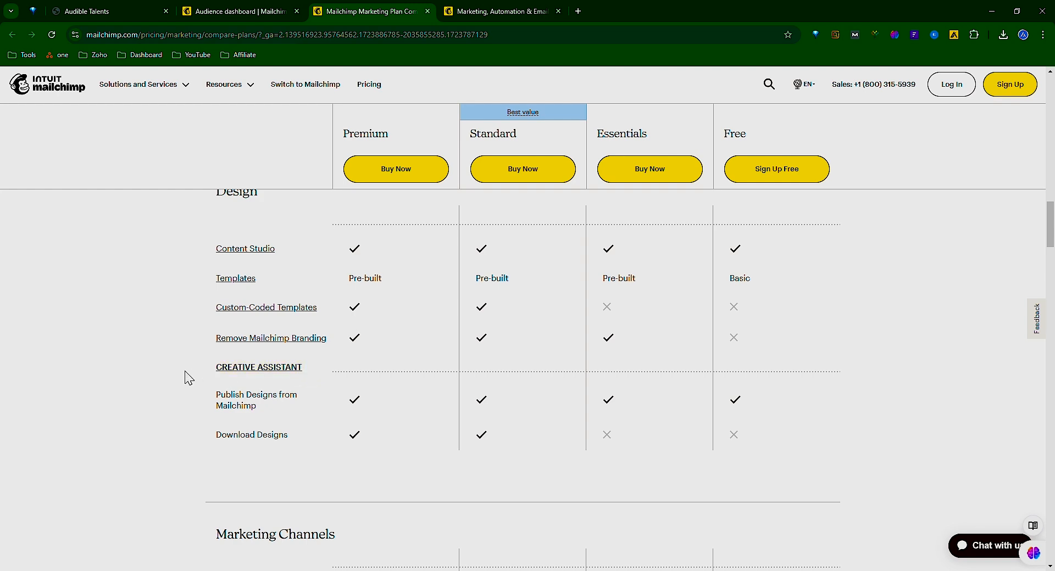
Review the plan comparison for marketing channels, automations, reporting and testing, support, add-ons and website features.
{"action": "scroll", "coordinate": [952, 410], "scroll_direction": "down", "scroll_amount": 1}
{"action": "scroll", "coordinate": [953, 410], "scroll_direction": "down", "scroll_amount": 4}
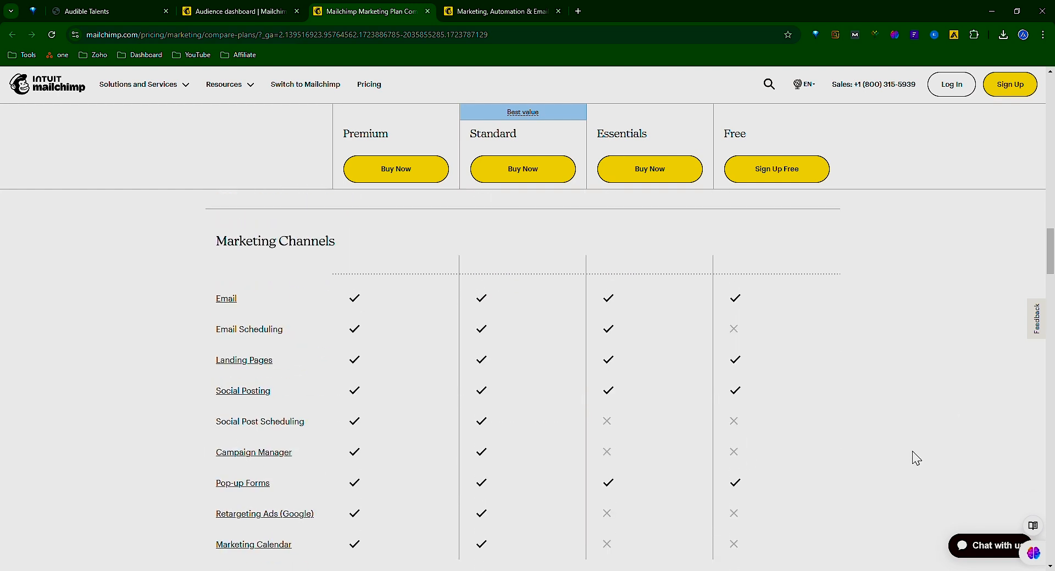
{"action": "scroll", "coordinate": [916, 457], "scroll_direction": "down", "scroll_amount": 1}
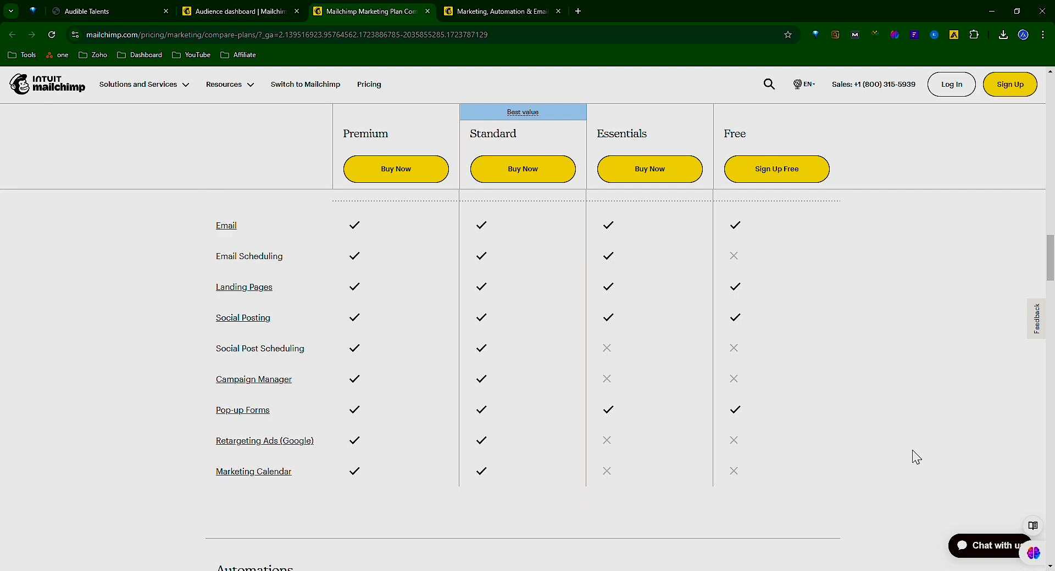
{"action": "scroll", "coordinate": [916, 417], "scroll_direction": "down", "scroll_amount": 5}
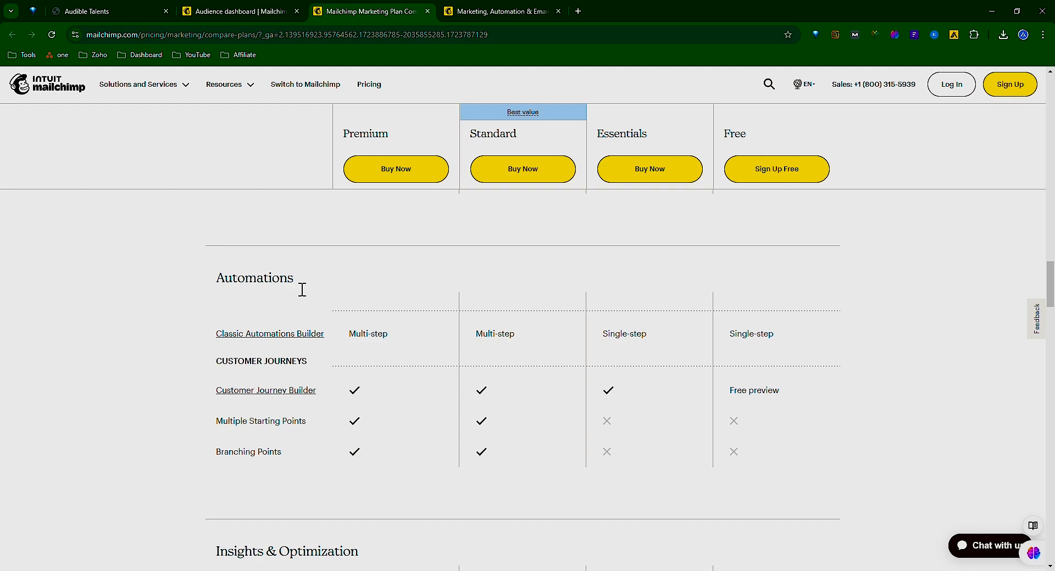
{"action": "scroll", "coordinate": [924, 438], "scroll_direction": "down", "scroll_amount": 10}
{"action": "scroll", "coordinate": [924, 438], "scroll_direction": "up", "scroll_amount": 5}
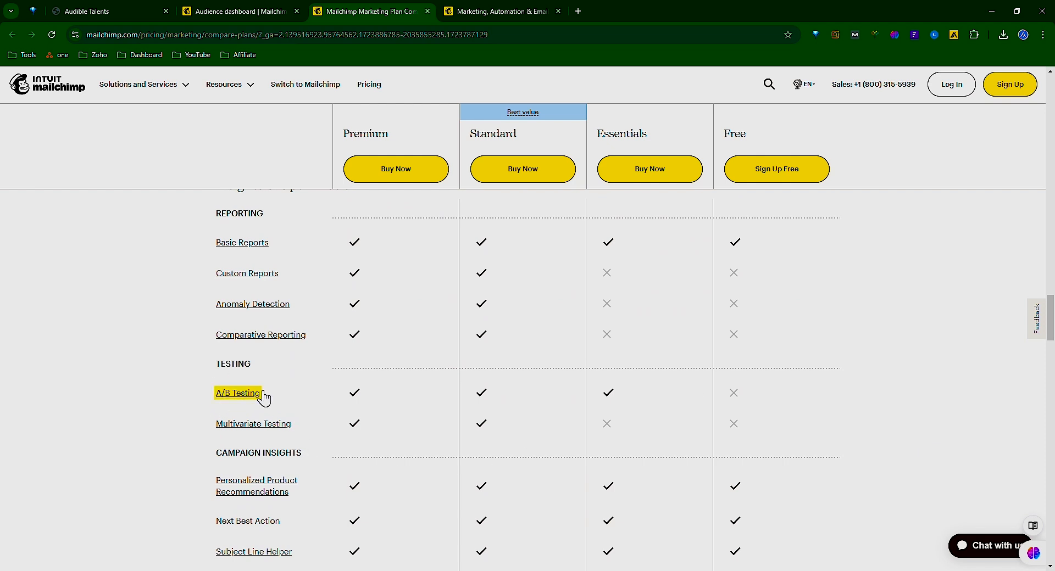
{"action": "scroll", "coordinate": [948, 452], "scroll_direction": "down", "scroll_amount": 5}
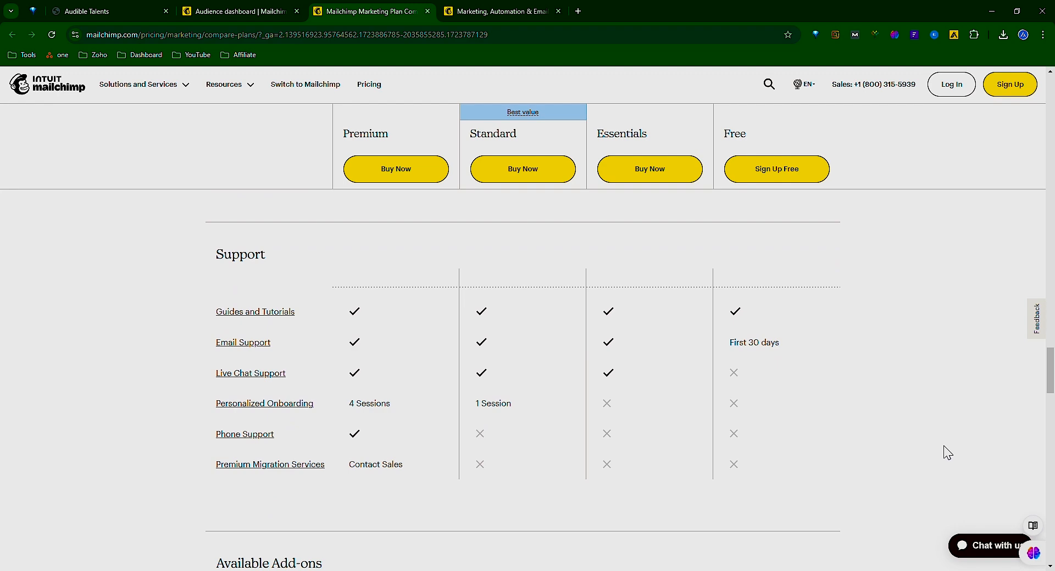
{"action": "scroll", "coordinate": [948, 452], "scroll_direction": "down", "scroll_amount": 4}
{"action": "scroll", "coordinate": [947, 453], "scroll_direction": "down", "scroll_amount": 5}
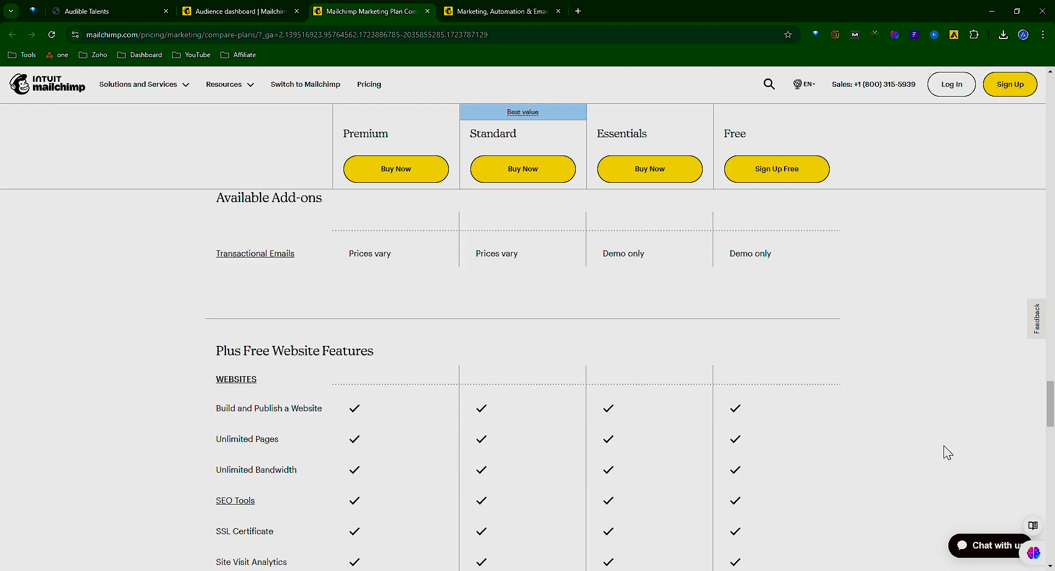
{"action": "scroll", "coordinate": [917, 458], "scroll_direction": "up", "scroll_amount": 1}
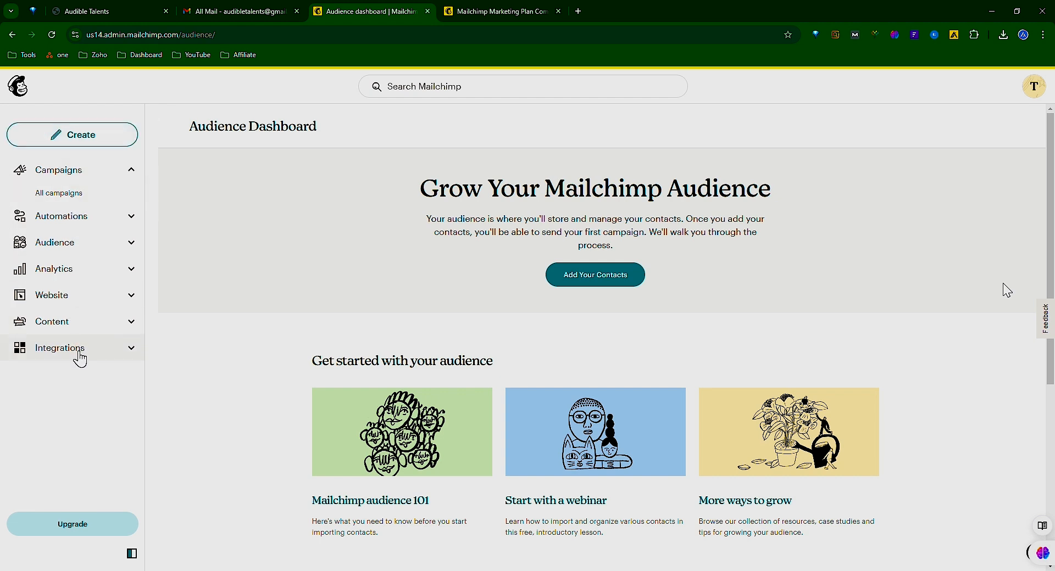
Start adding contacts to the audience from the Audience Dashboard.
{"action": "left_click", "coordinate": [131, 171]}
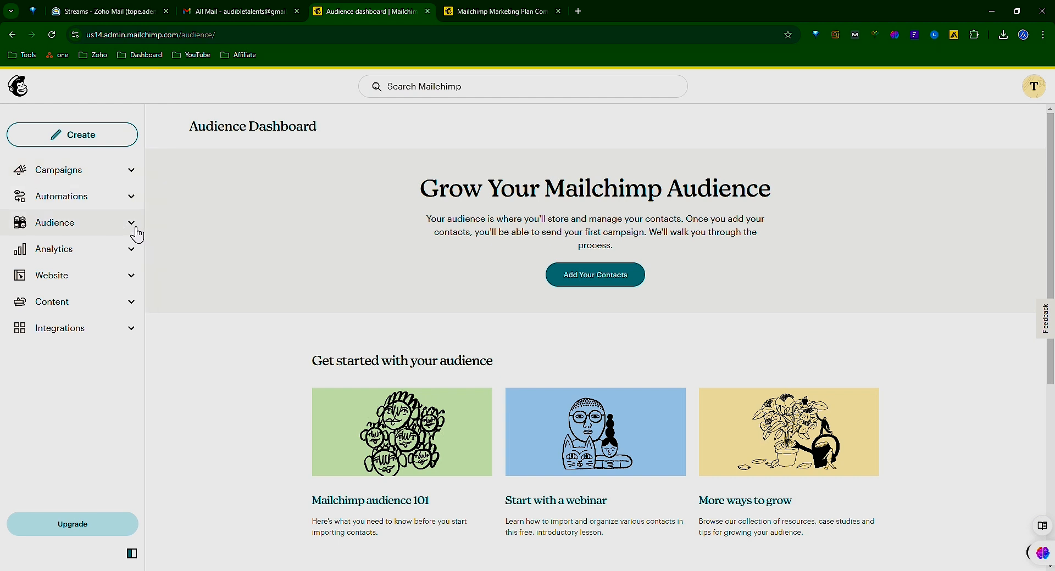
{"action": "left_click", "coordinate": [94, 230]}
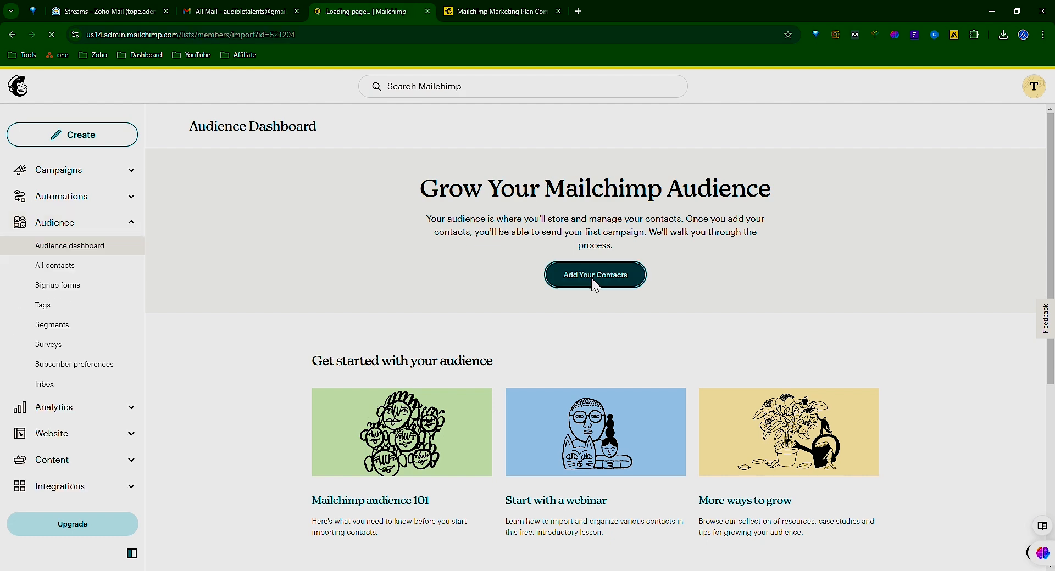
{"action": "left_click", "coordinate": [592, 278]}
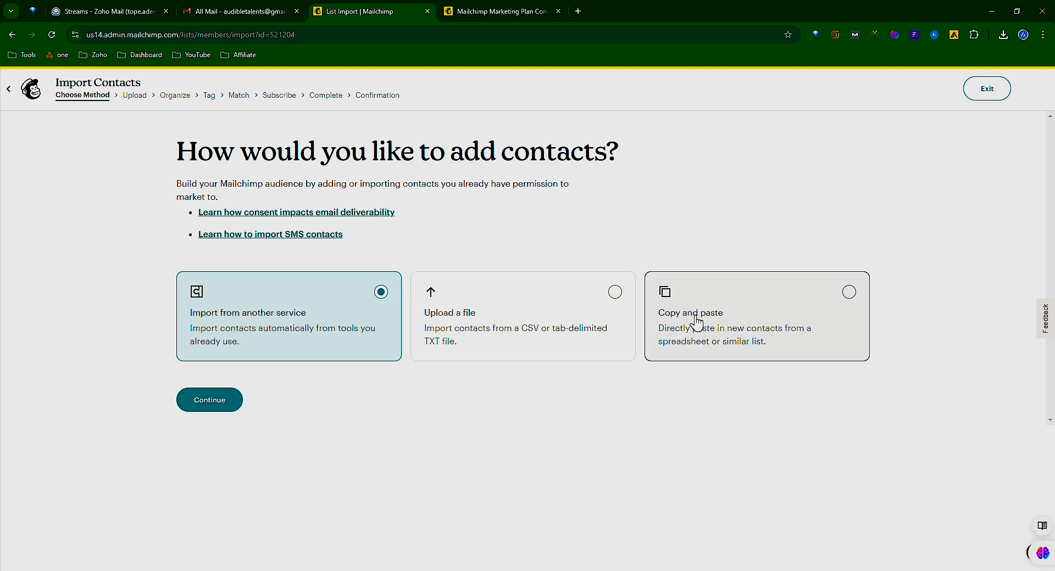
Choose file upload as the import method, upload sample list.csv and tag the contacts as Customer.
{"action": "left_click", "coordinate": [557, 324]}
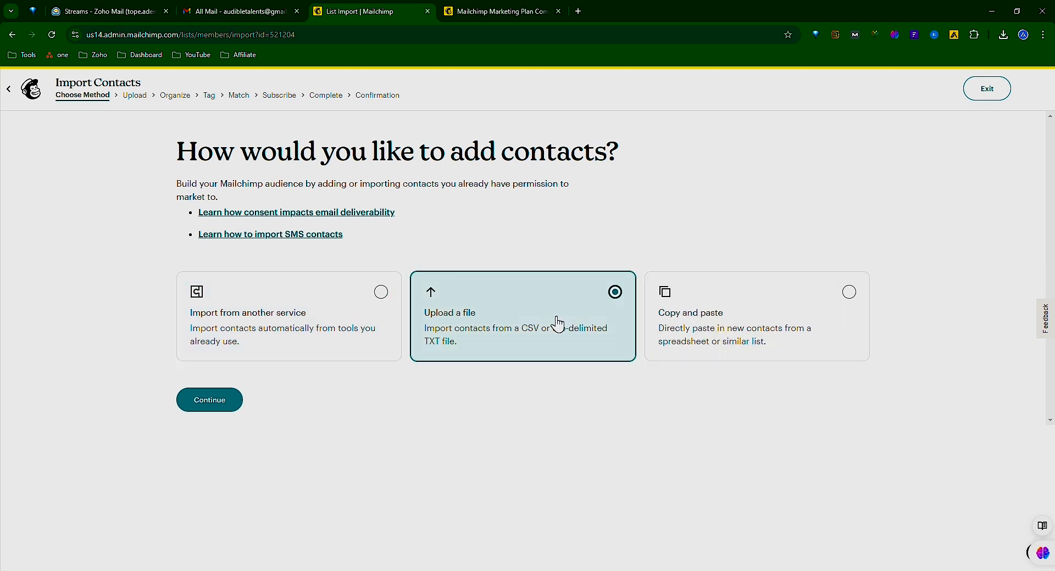
{"action": "left_click", "coordinate": [226, 403]}
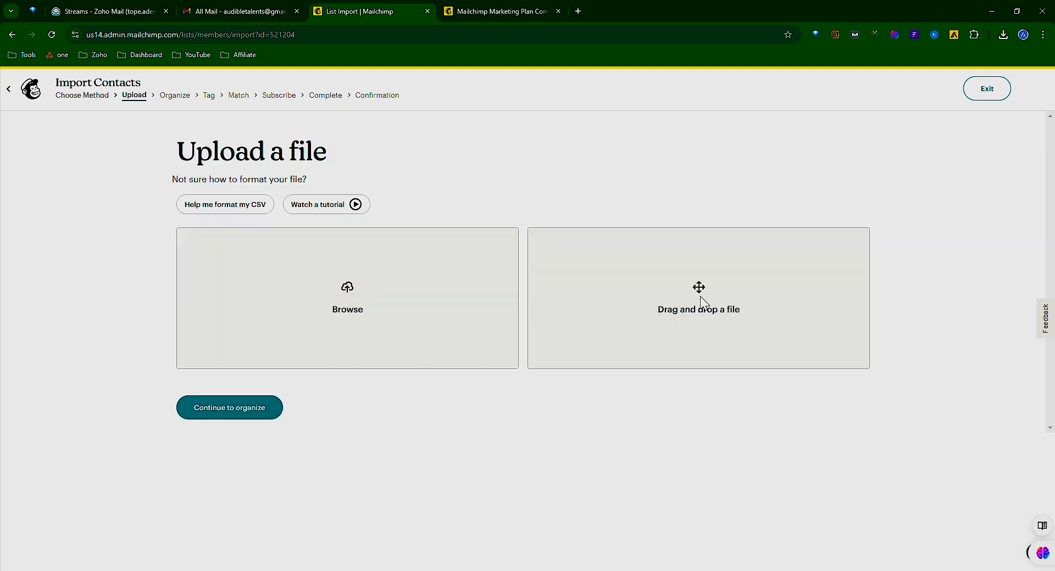
{"action": "left_click", "coordinate": [680, 329]}
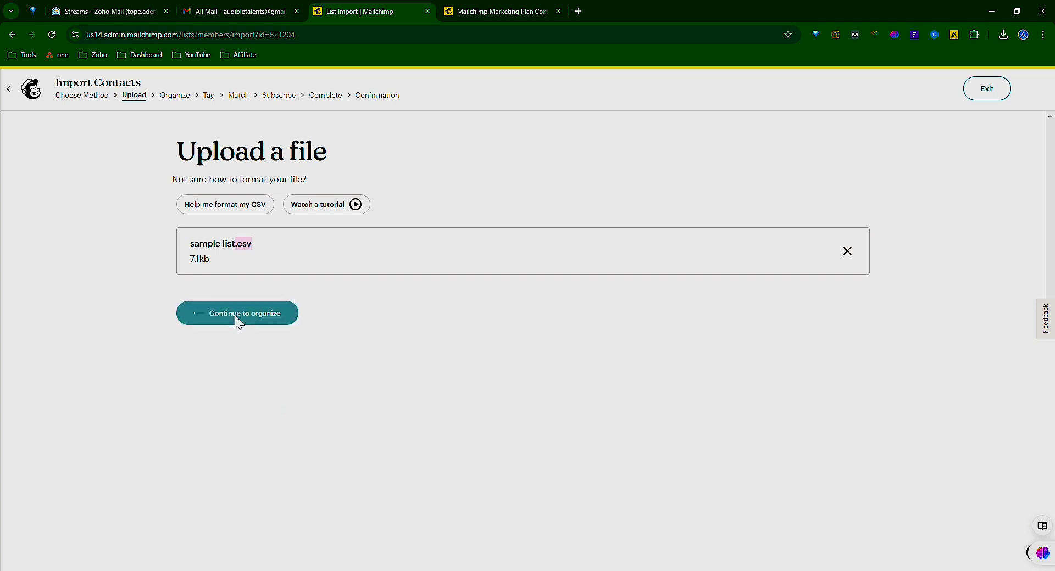
{"action": "left_click", "coordinate": [236, 318]}
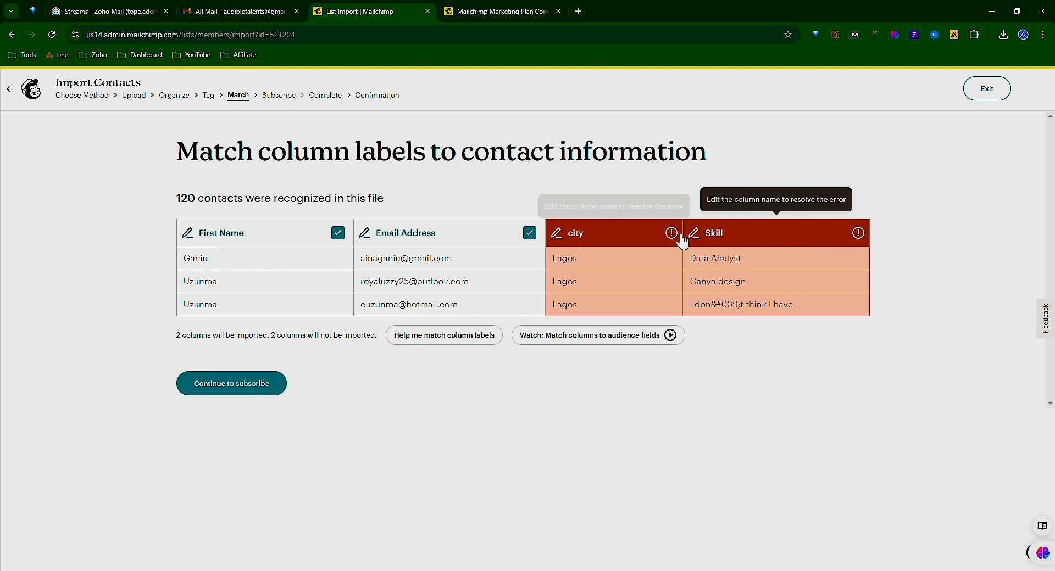
Match the city column to Address - City and the Skill column to Tags, and complete the import with Subscribed status.
{"action": "left_click", "coordinate": [557, 231]}
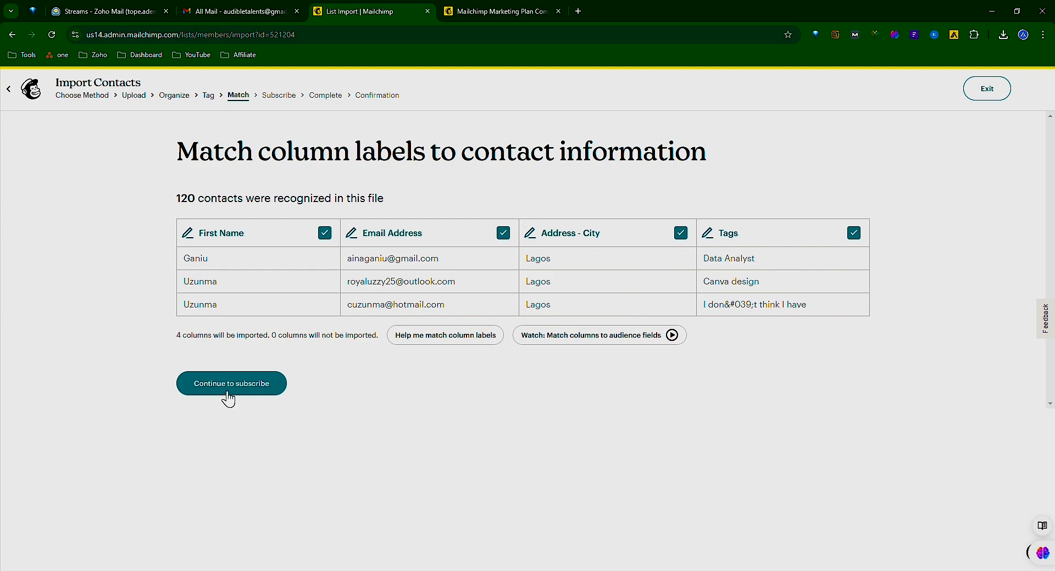
{"action": "left_click", "coordinate": [232, 385]}
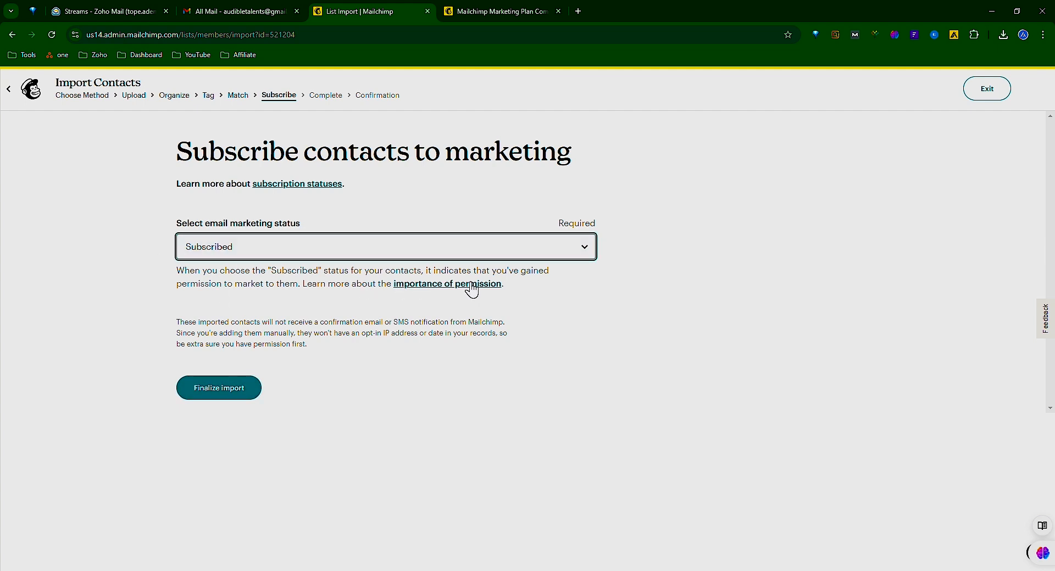
{"action": "left_click", "coordinate": [215, 397]}
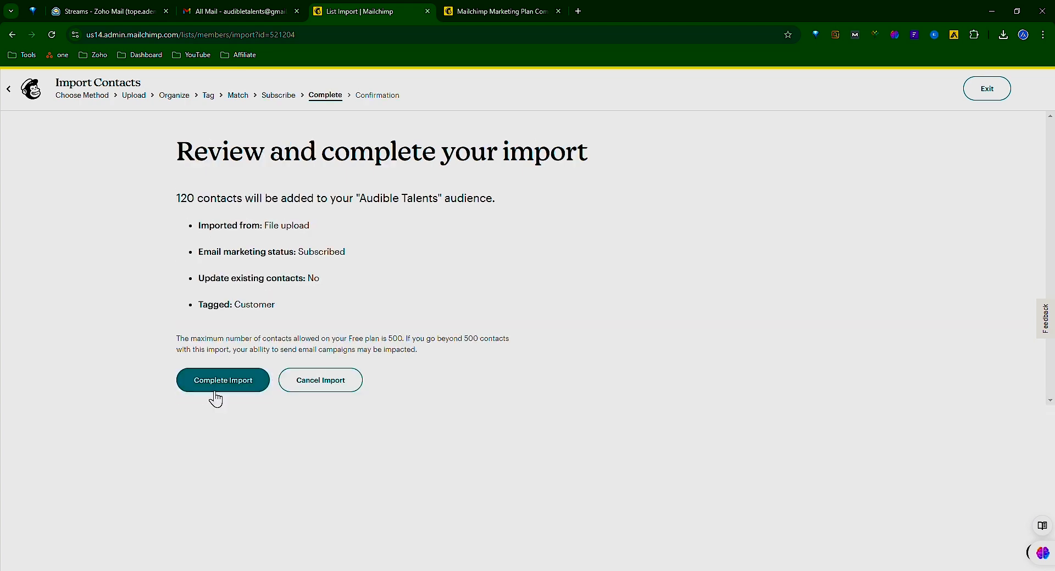
{"action": "left_click", "coordinate": [239, 383]}
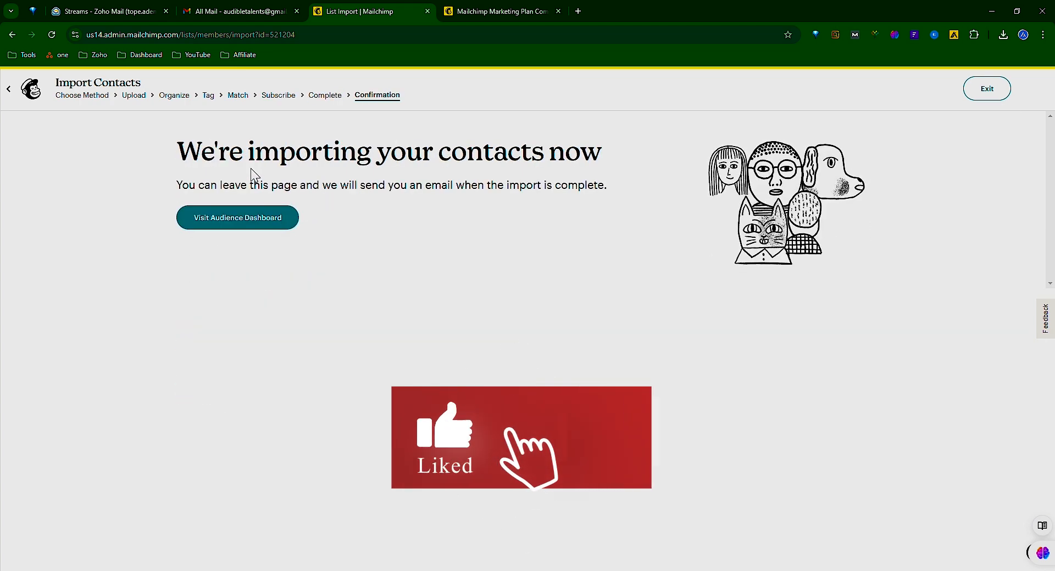
Leave the import confirmation and open the form builder from the audience's signup forms.
{"action": "left_click", "coordinate": [236, 220]}
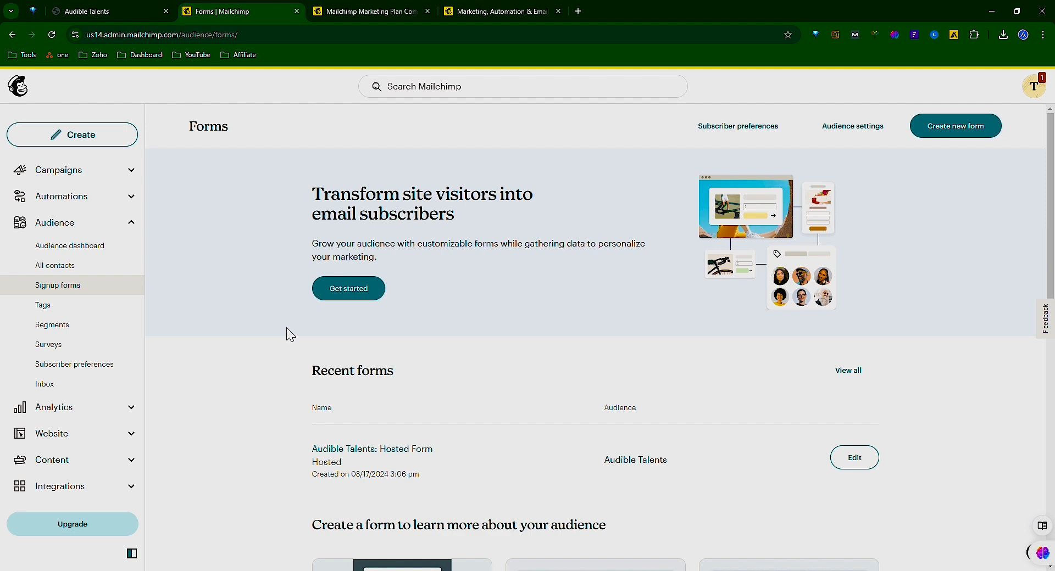
{"action": "left_click", "coordinate": [360, 297]}
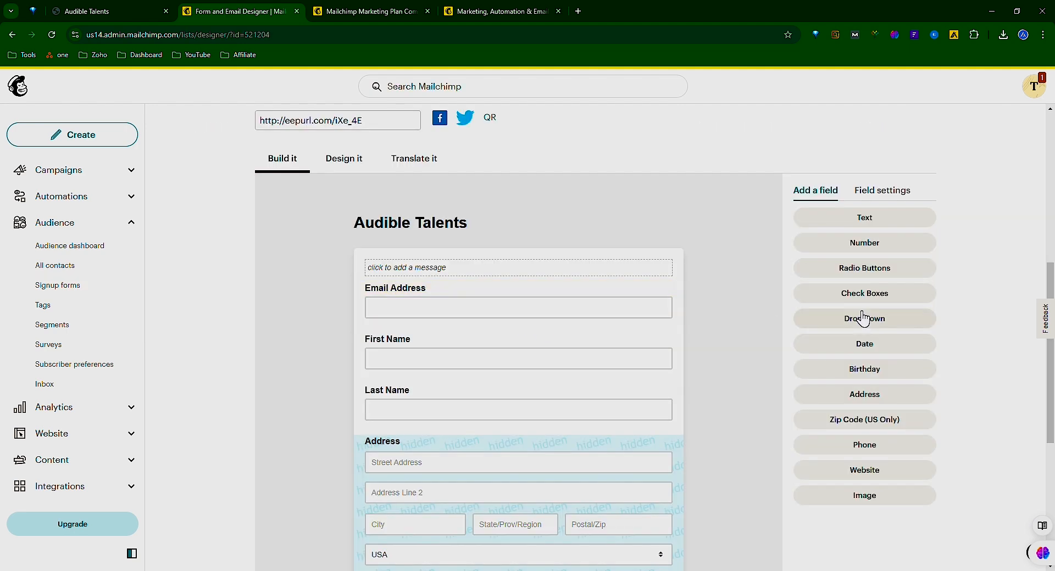
Add a text field to the Audible Talents signup form.
{"action": "left_click", "coordinate": [872, 228]}
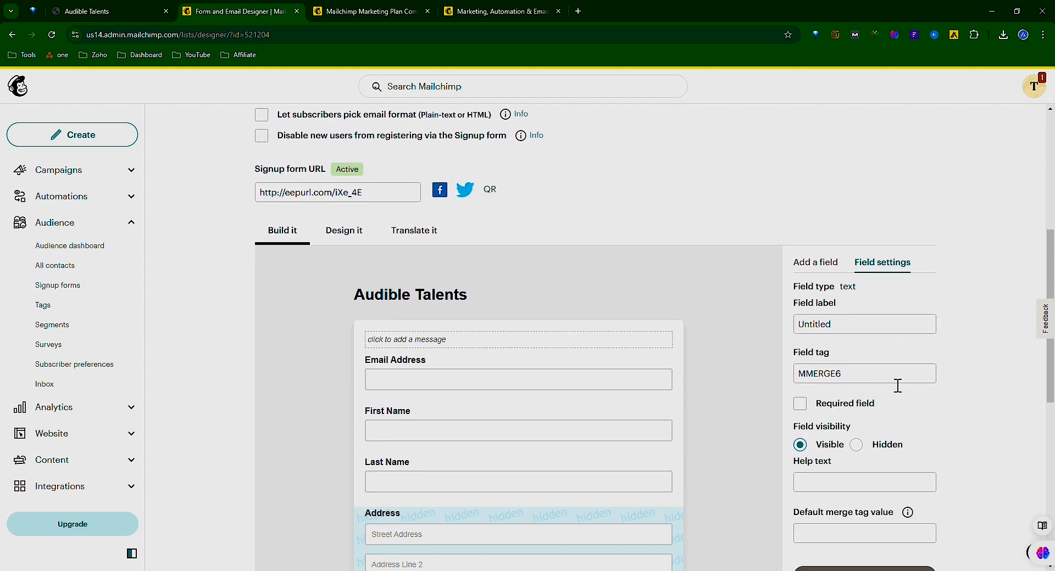
{"action": "scroll", "coordinate": [822, 371], "scroll_direction": "down", "scroll_amount": 1}
{"action": "scroll", "coordinate": [866, 435], "scroll_direction": "down", "scroll_amount": 2}
{"action": "scroll", "coordinate": [865, 435], "scroll_direction": "down", "scroll_amount": 3}
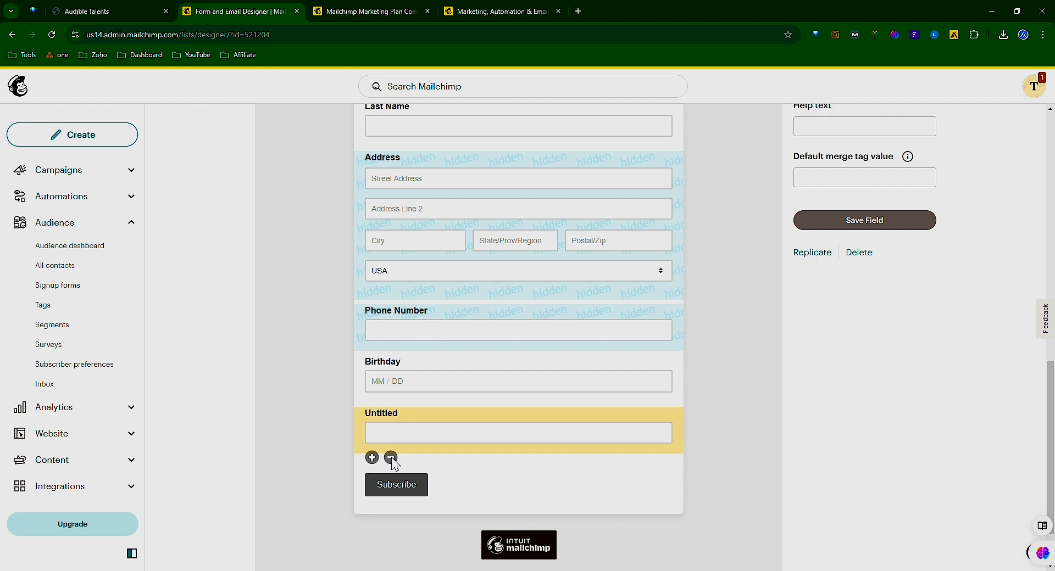
Delete the untitled text field from the signup form, confirming with DELETE.
{"action": "left_click", "coordinate": [390, 458]}
{"action": "left_click", "coordinate": [515, 360]}
{"action": "type", "text": "DELETE"}
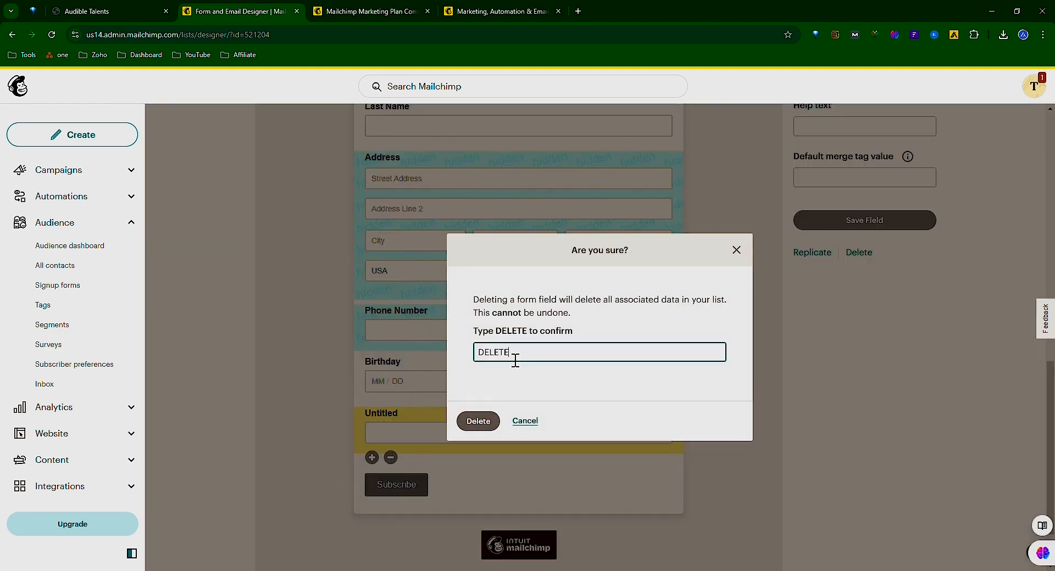
{"action": "left_click", "coordinate": [488, 425]}
View the published Audible Talents signup form in its own browser tab and return to the form builder.
{"action": "scroll", "coordinate": [494, 430], "scroll_direction": "up", "scroll_amount": 8}
{"action": "left_click", "coordinate": [110, 11]}
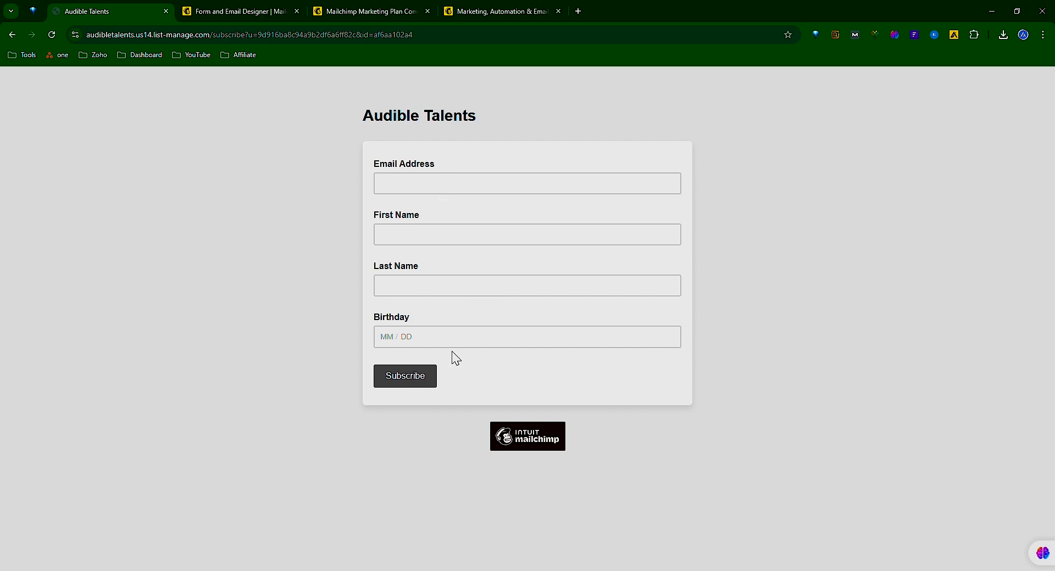
{"action": "left_click", "coordinate": [242, 19]}
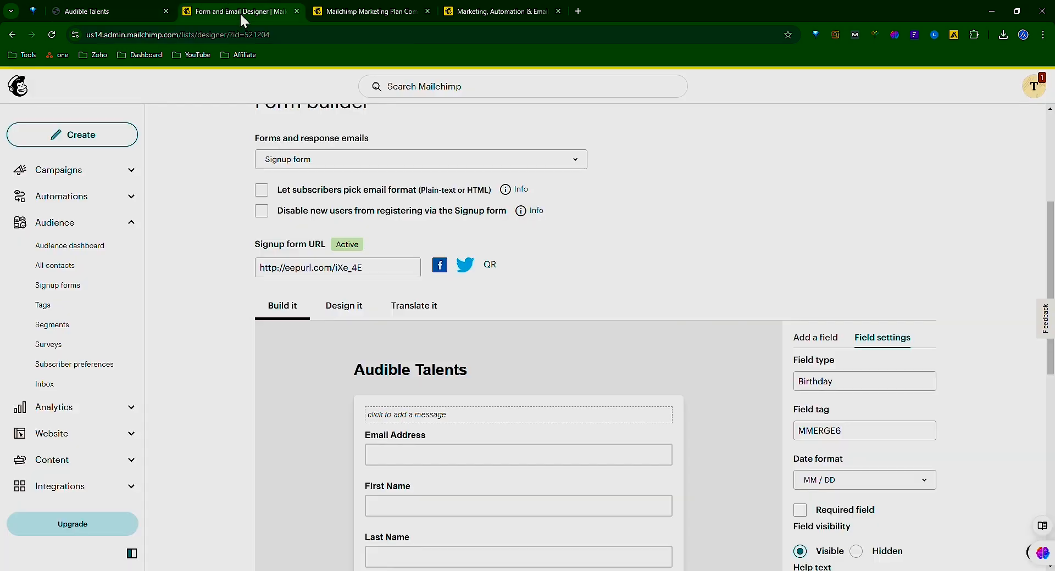
Create a new regular email campaign from the All campaigns page.
{"action": "left_click", "coordinate": [116, 174]}
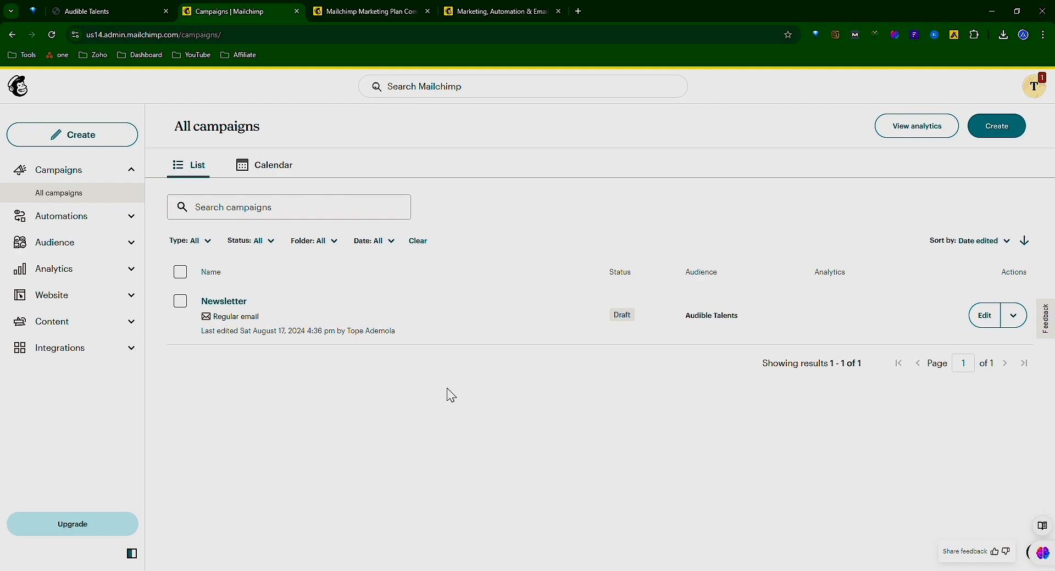
{"action": "left_click", "coordinate": [1007, 134]}
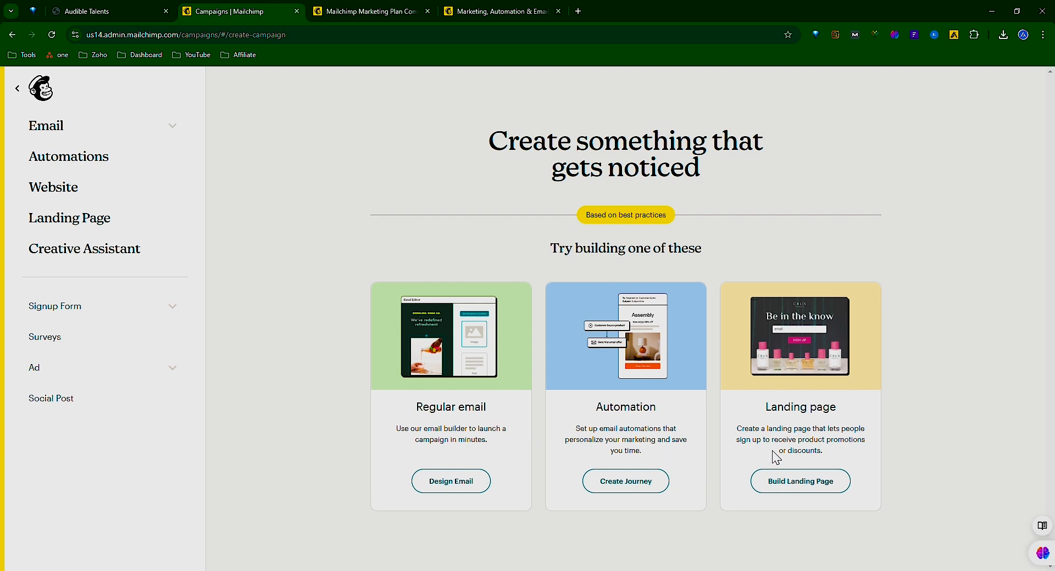
{"action": "left_click", "coordinate": [449, 485]}
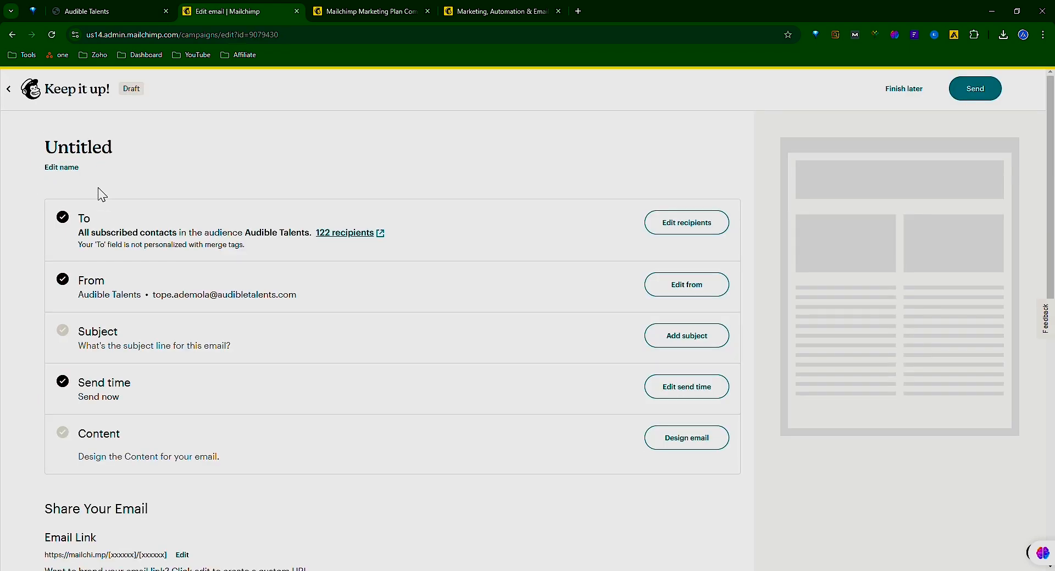
Name the new email campaign "Webinar Event" and save the name.
{"action": "left_click", "coordinate": [63, 167]}
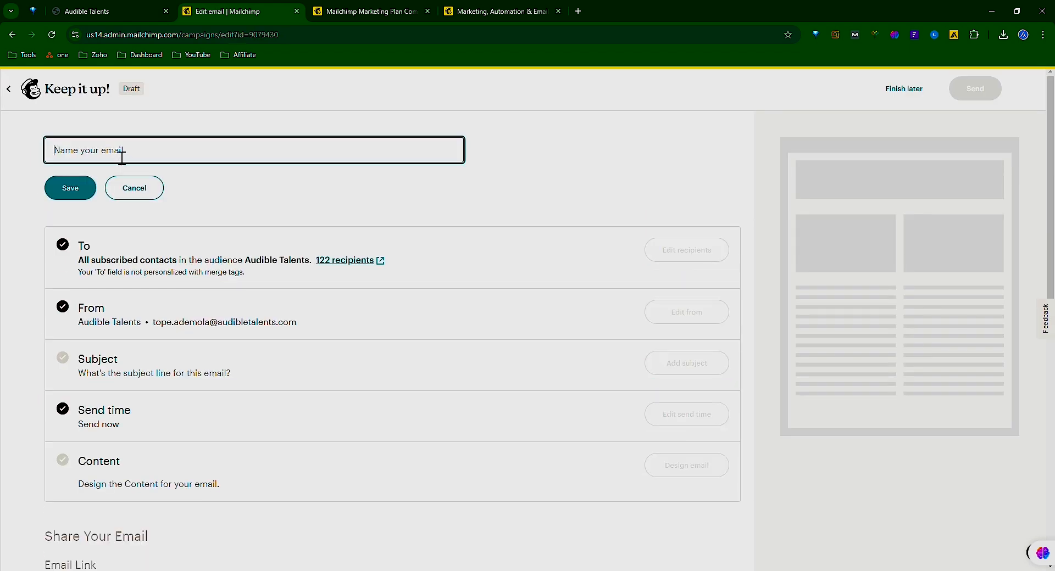
{"action": "type", "text": "Webinar Event"}
{"action": "left_click", "coordinate": [74, 192]}
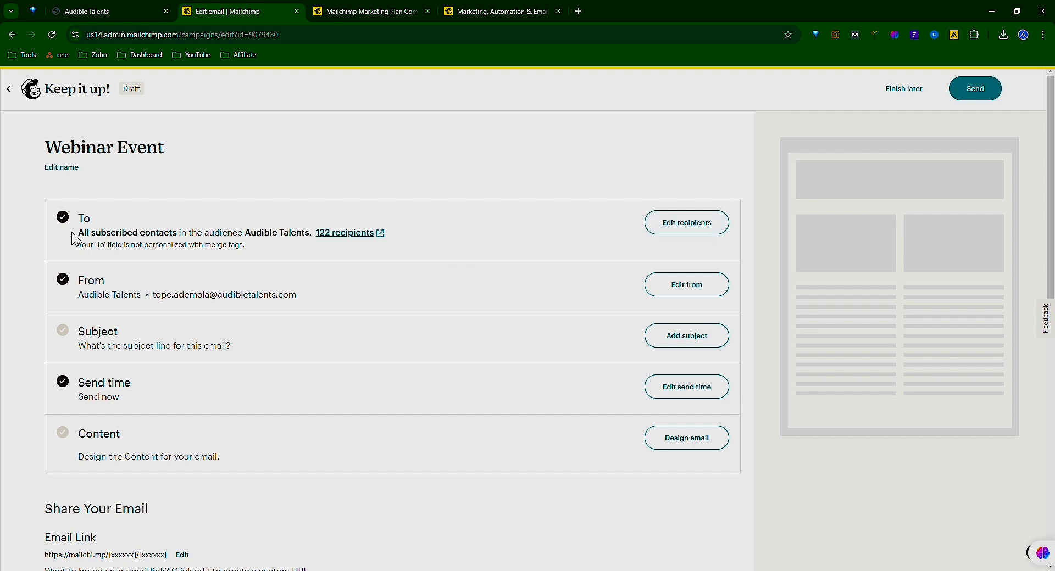
Set the email's subject to "Skill Monetization", leave the preview text blank, and save it.
{"action": "left_click", "coordinate": [671, 340]}
{"action": "left_click", "coordinate": [241, 407]}
{"action": "type", "text": "Skill Monetization"}
{"action": "left_click", "coordinate": [118, 477]}
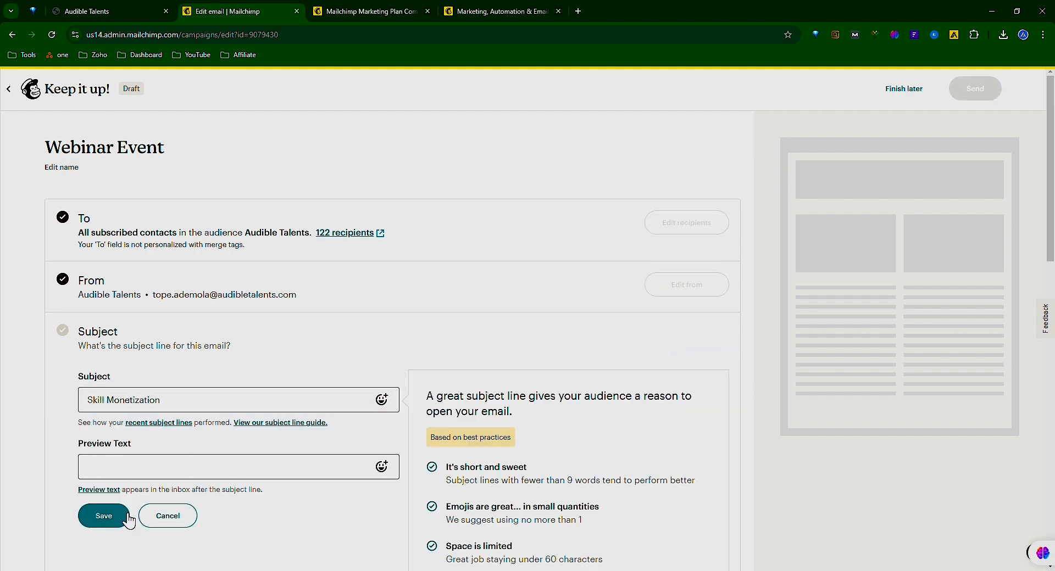
{"action": "left_click", "coordinate": [105, 515]}
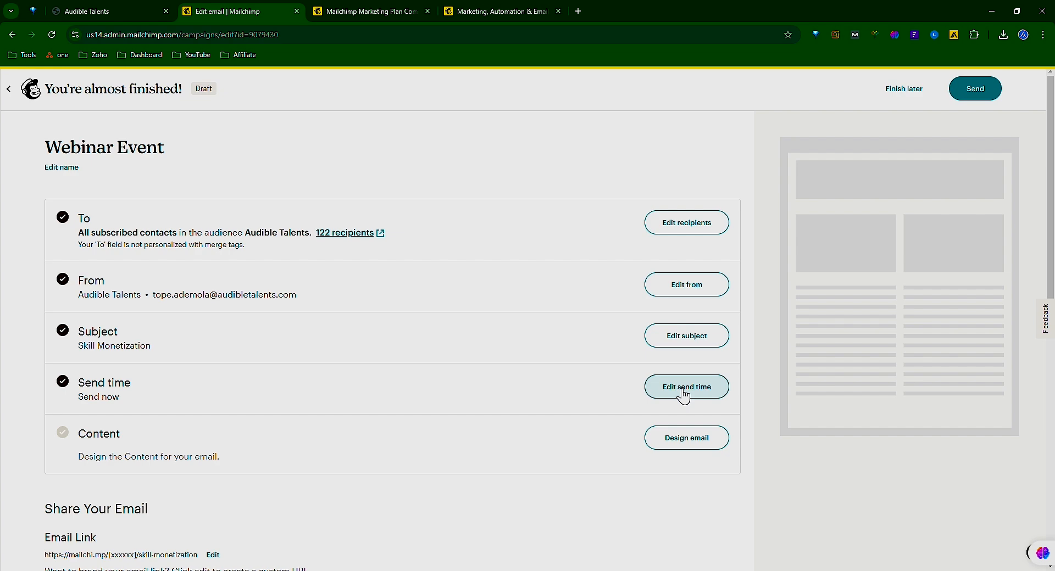
Check the send time options for the Webinar Event email and close them without changes.
{"action": "left_click", "coordinate": [684, 388]}
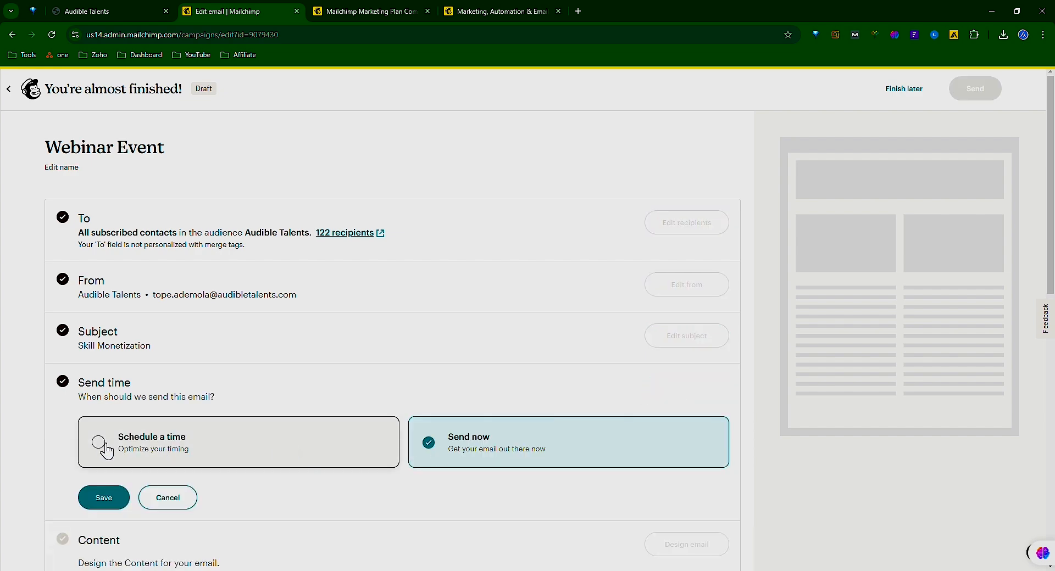
{"action": "left_click", "coordinate": [168, 498]}
Design the email content by adding the heading "Skill Monetization Program" and a line of placeholder text between the logo and the image block.
{"action": "left_click", "coordinate": [688, 436]}
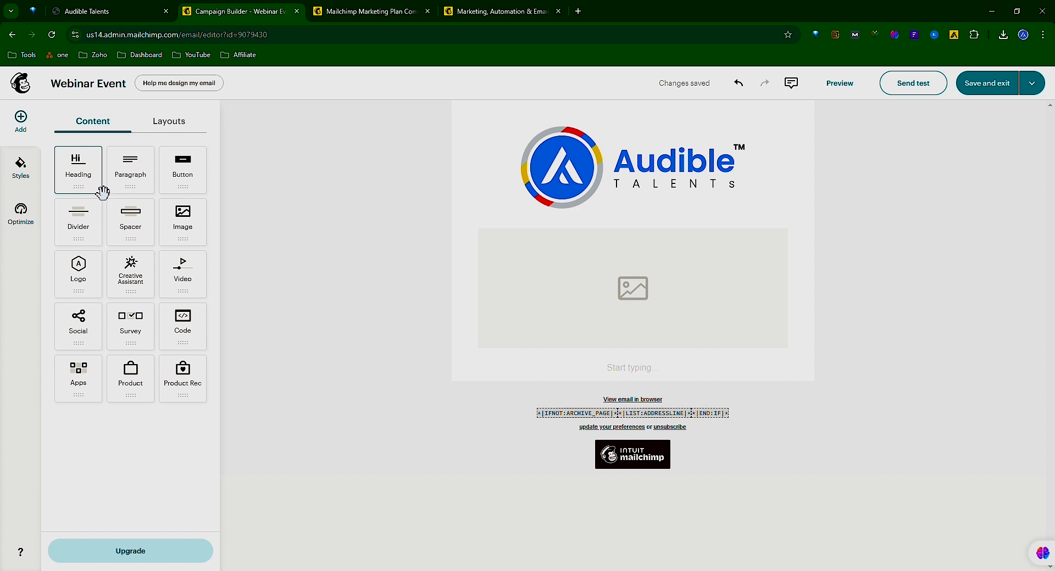
{"action": "left_click_drag", "start_coordinate": [94, 189], "coordinate": [648, 252]}
{"action": "left_click", "coordinate": [26, 122]}
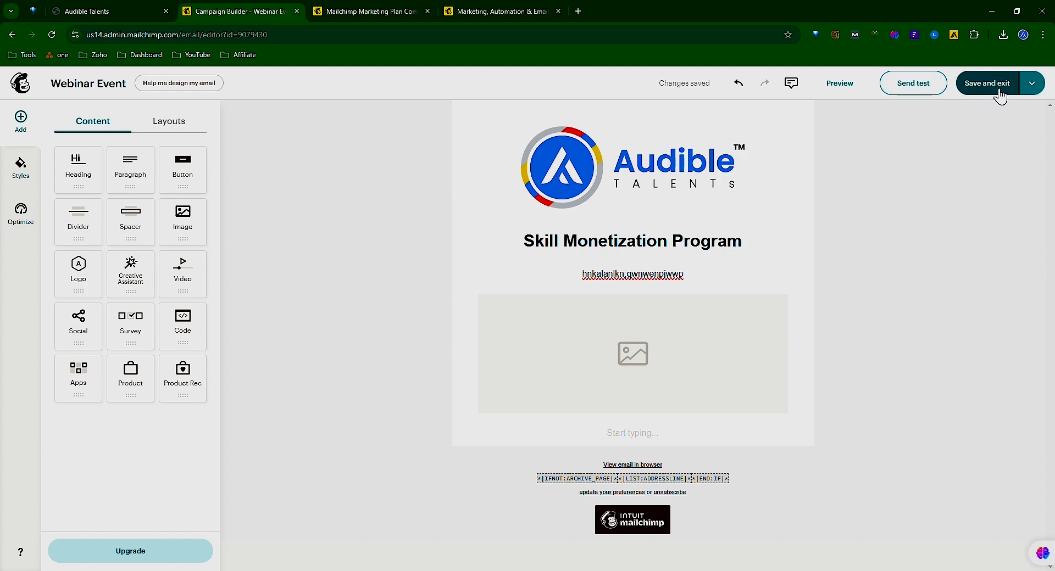
Save the email design as a template and leave the Webinar Event campaign to finish later.
{"action": "left_click", "coordinate": [1031, 83]}
{"action": "left_click", "coordinate": [1015, 120]}
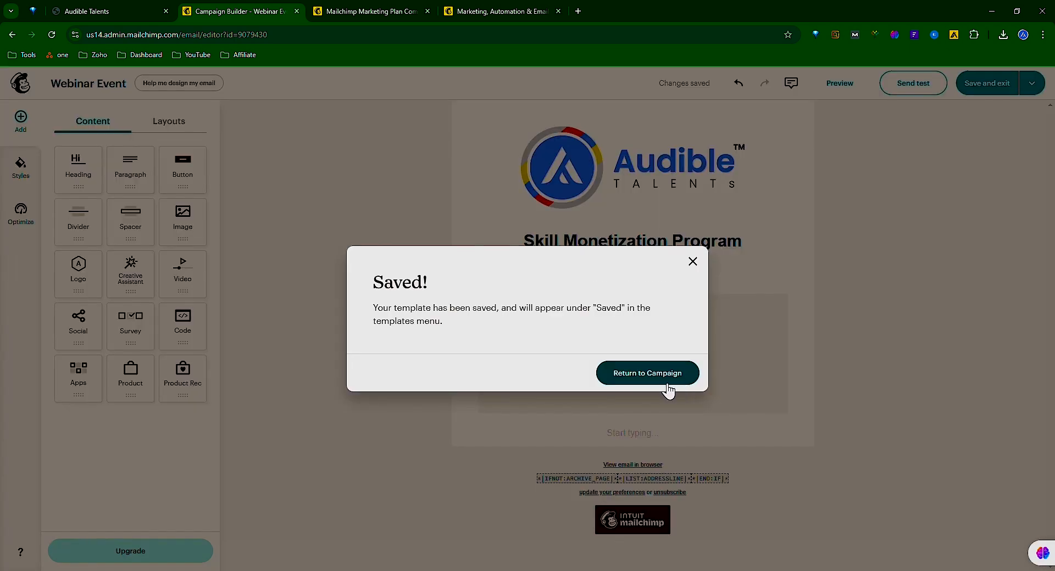
{"action": "left_click", "coordinate": [642, 376]}
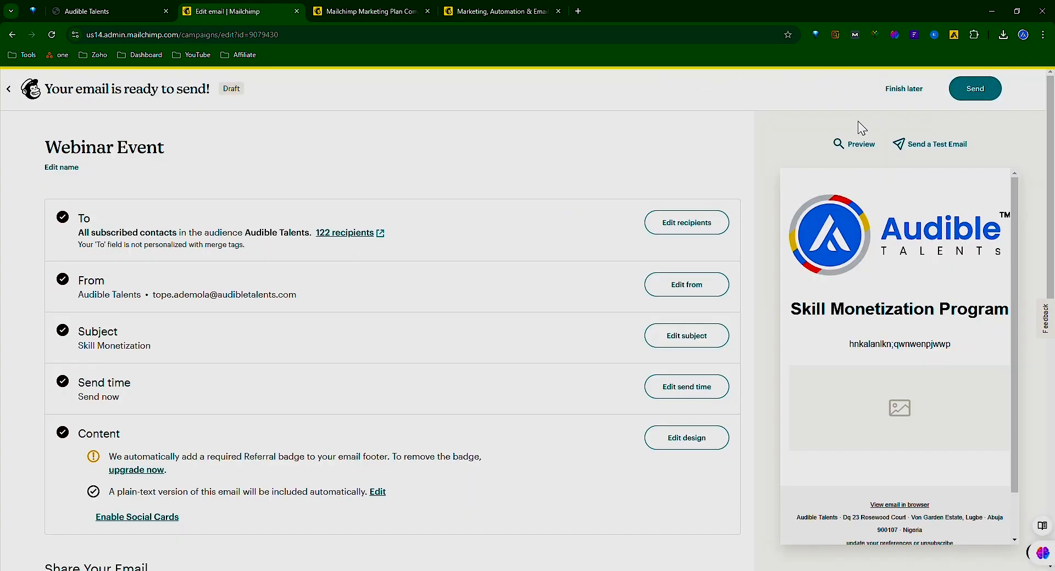
{"action": "left_click", "coordinate": [902, 94]}
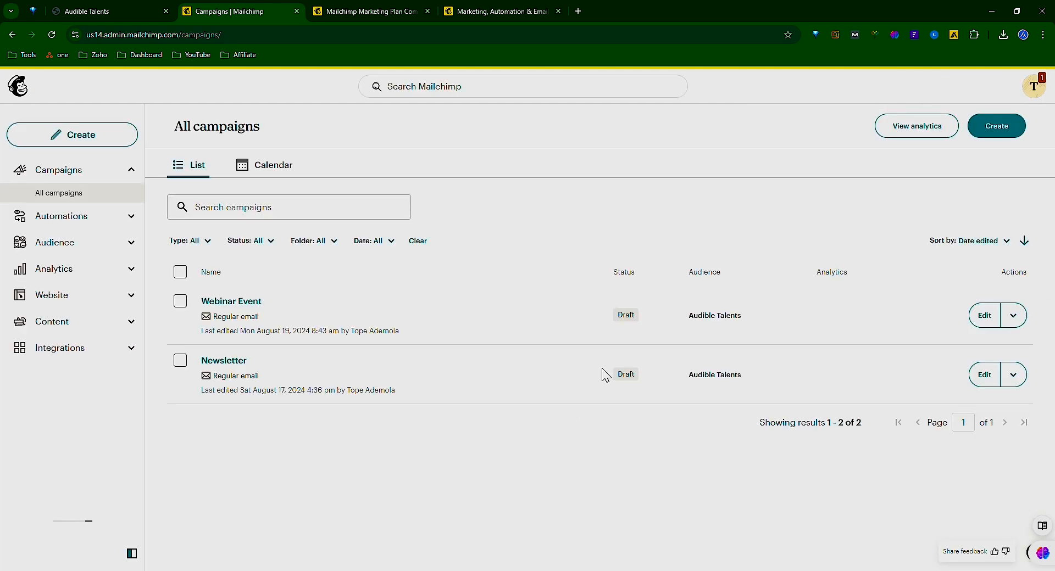
Open the automations overview and look through the popular pre-built customer journeys.
{"action": "left_click", "coordinate": [134, 219]}
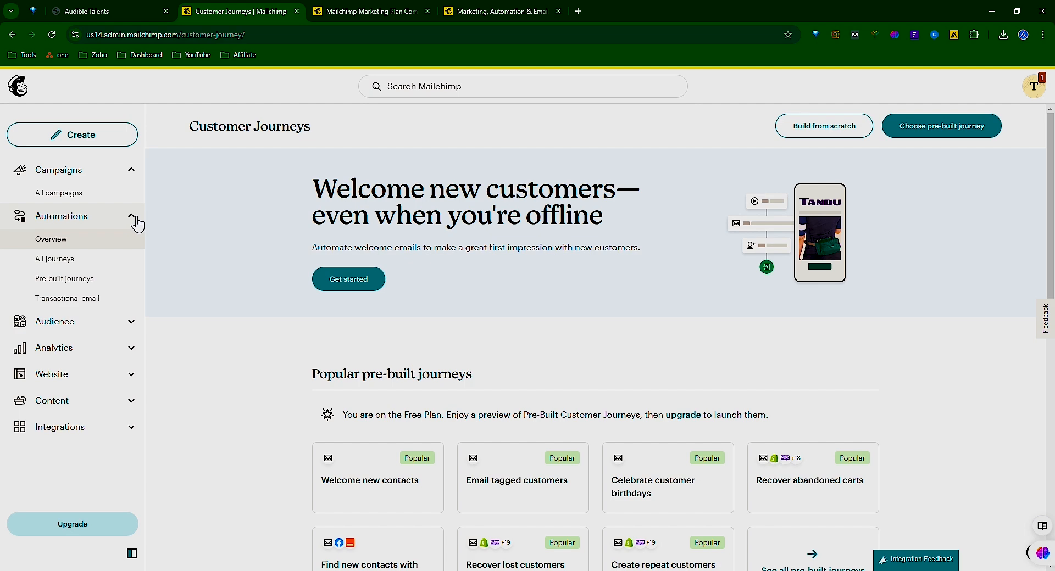
{"action": "scroll", "coordinate": [280, 393], "scroll_direction": "down", "scroll_amount": 3}
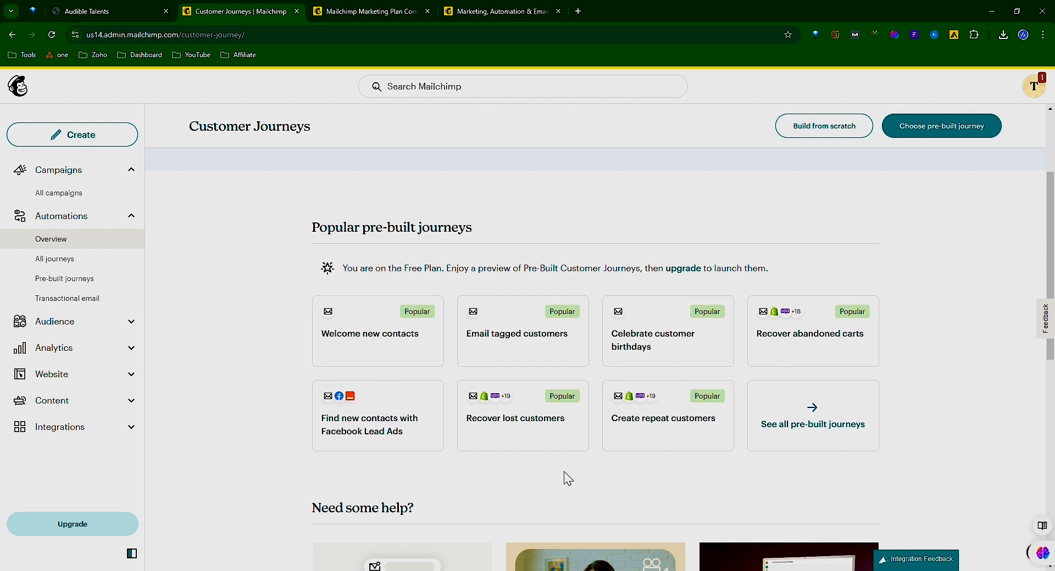
{"action": "scroll", "coordinate": [560, 478], "scroll_direction": "up", "scroll_amount": 3}
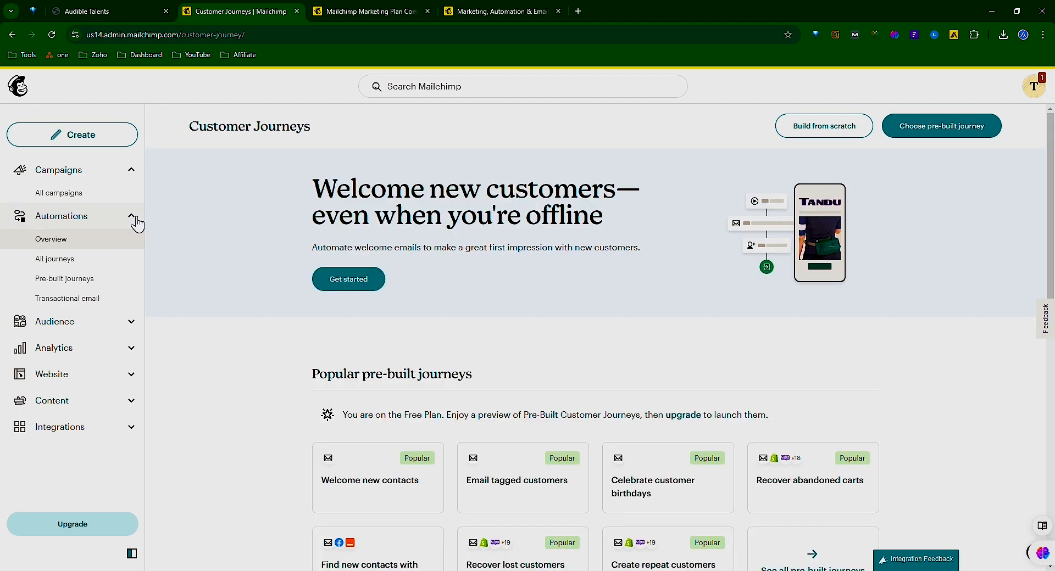
{"action": "scroll", "coordinate": [565, 170], "scroll_direction": "down", "scroll_amount": 3}
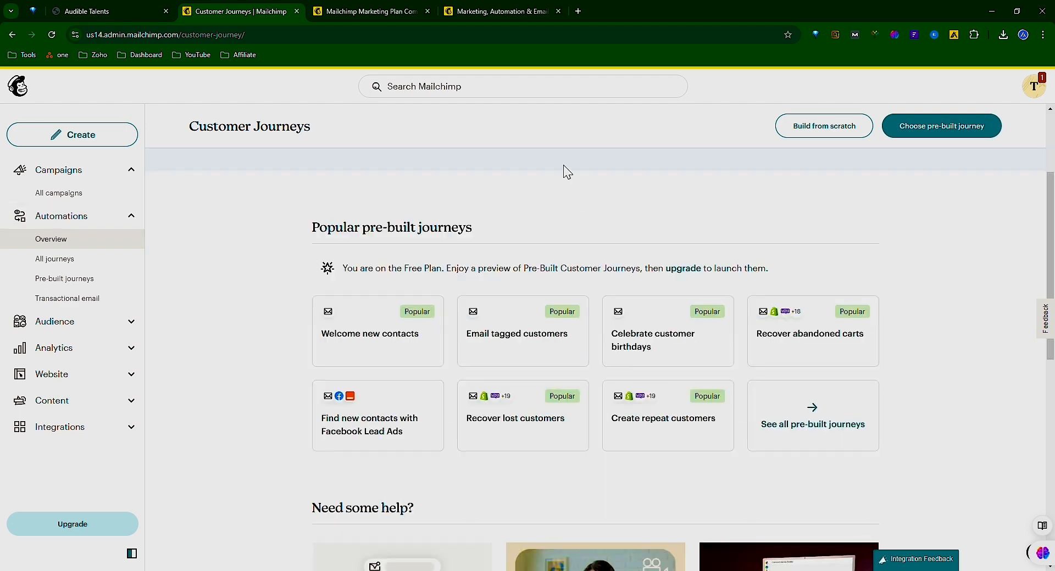
Create a customer journey from the pre-built "Welcome new contacts" journey for the Audible Talents audience.
{"action": "left_click", "coordinate": [384, 348]}
{"action": "scroll", "coordinate": [248, 407], "scroll_direction": "down", "scroll_amount": 1}
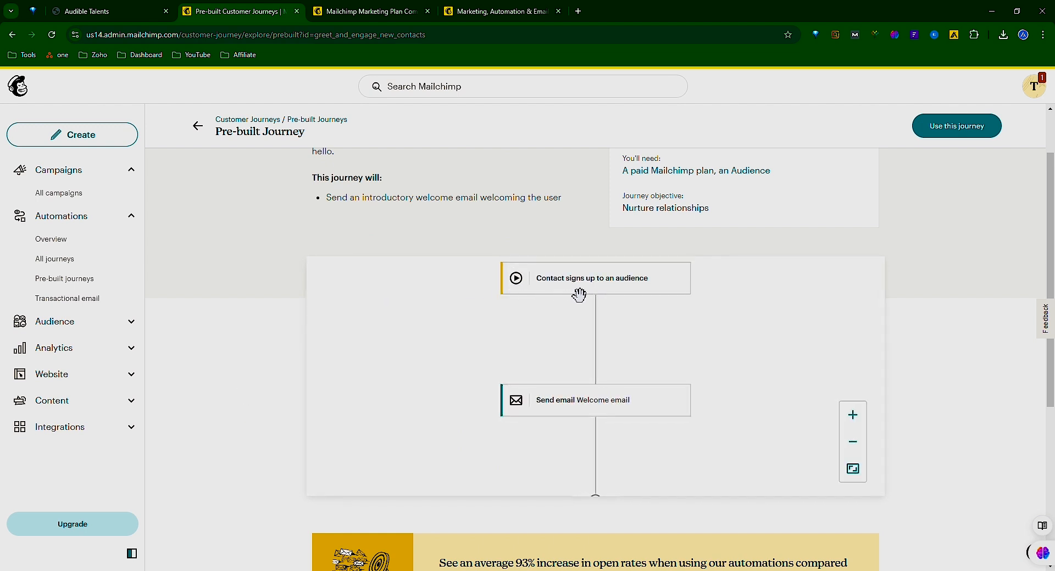
{"action": "left_click", "coordinate": [963, 129]}
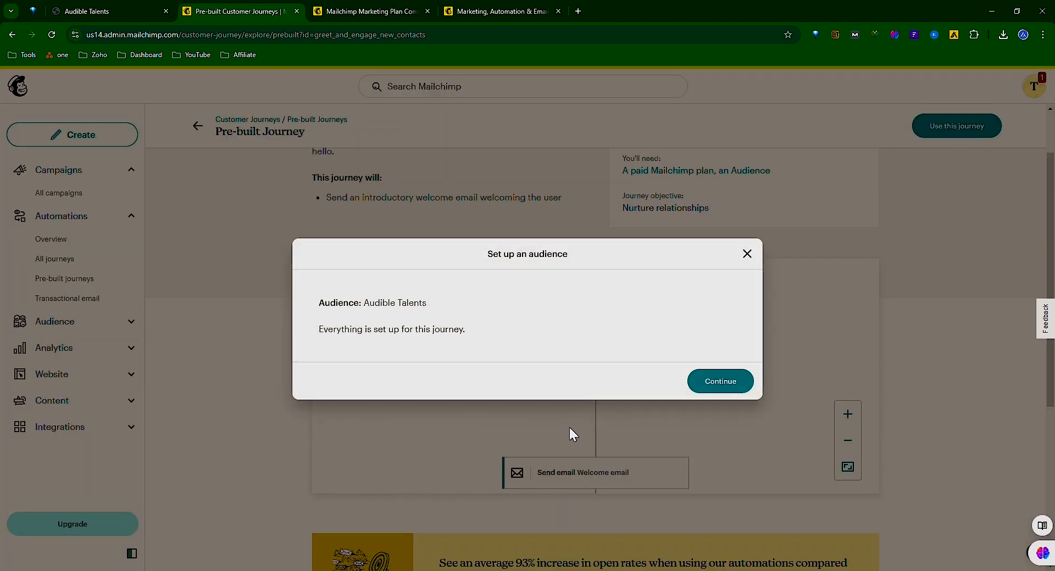
{"action": "left_click", "coordinate": [730, 395]}
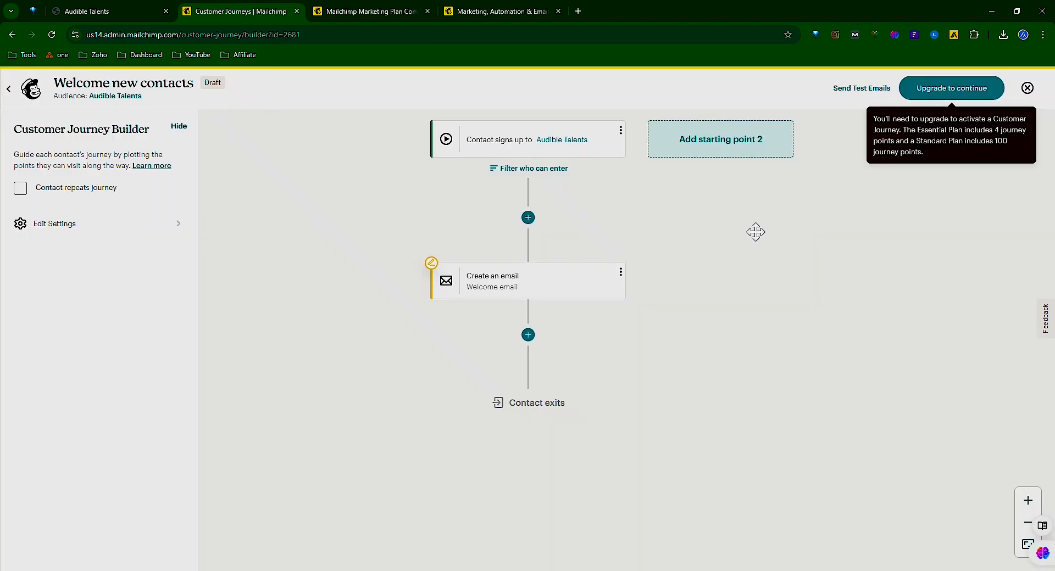